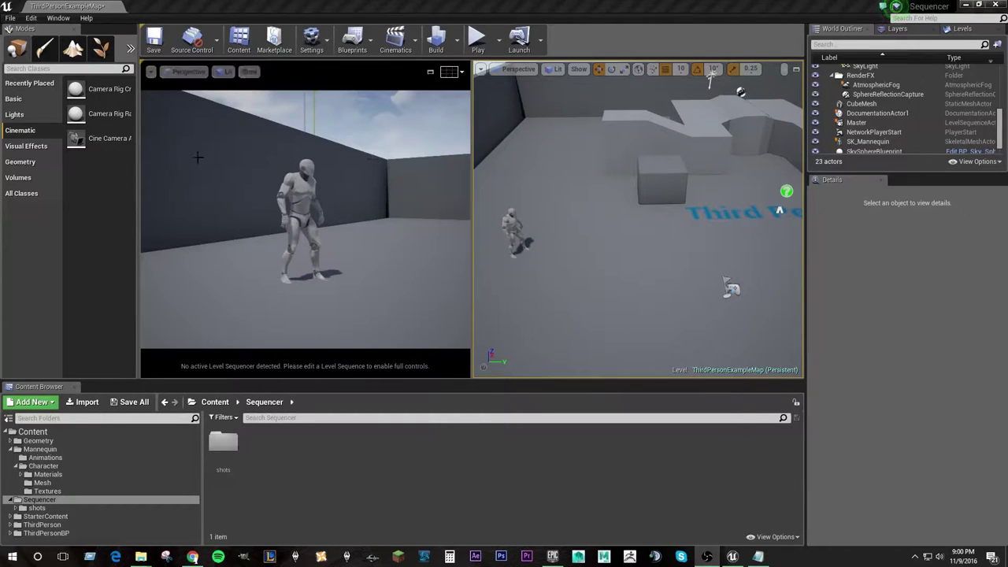
- Drag a Camera Rig Crane from the Cinematic actors beside the mannequin, then maximize the viewport and orbit around it
left_click(13, 99)
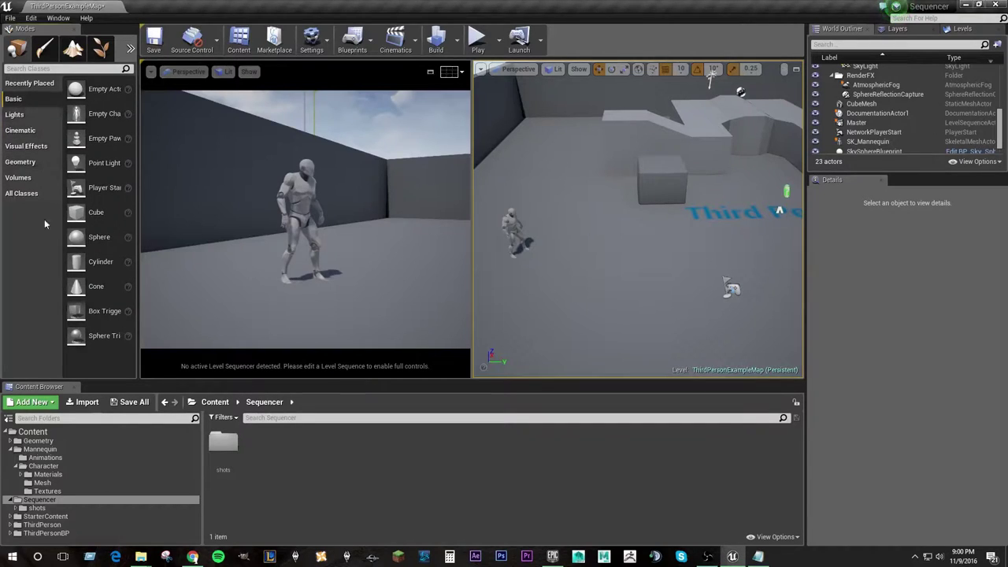
left_click(16, 131)
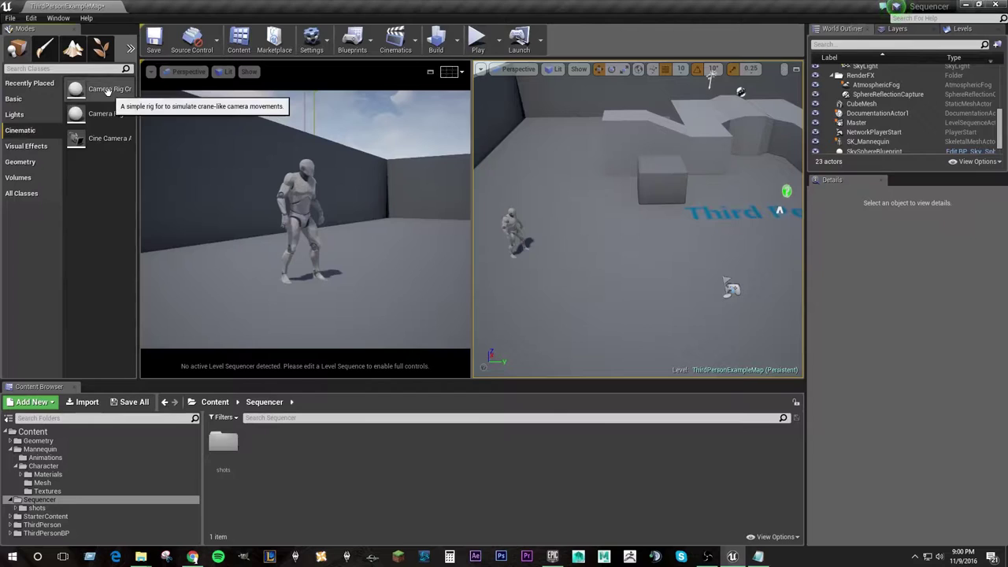
left_click_drag(106, 90, 599, 303)
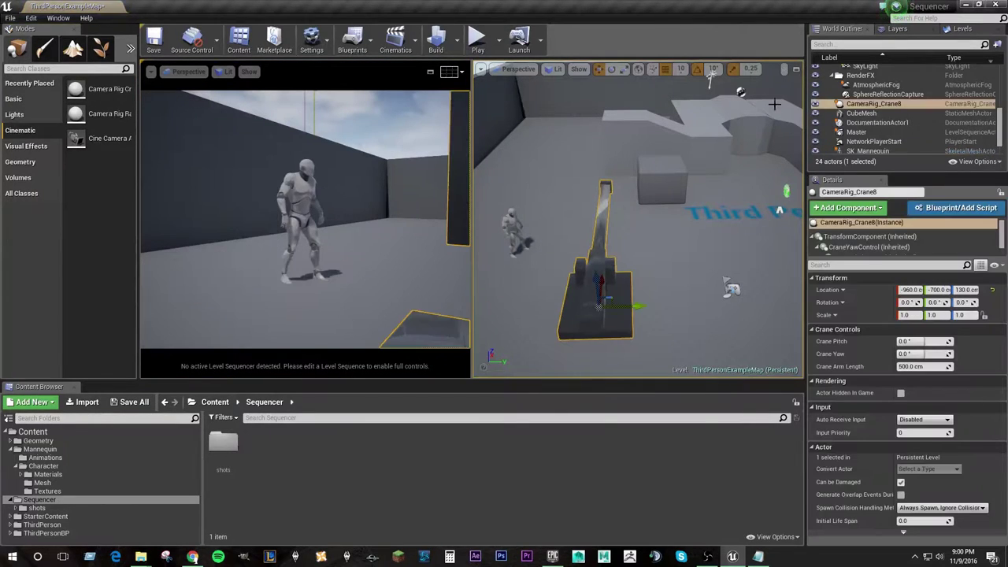
left_click(796, 69)
mouse_move(472, 220)
left_mouse_down("alt")
mouse_move(504, 236)
mouse_move(509, 284)
left_mouse_up("alt")
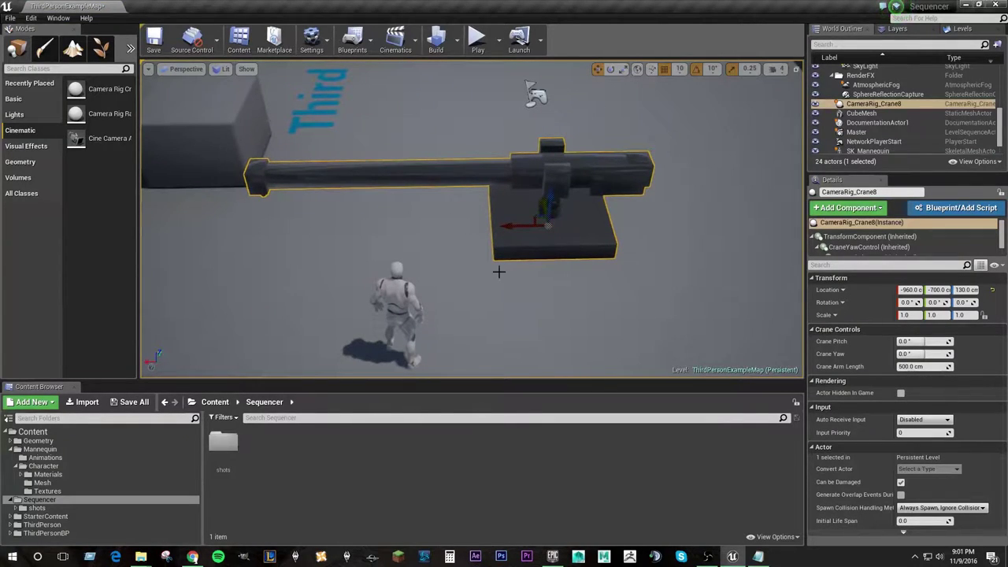
middle_click_drag(548, 226, 583, 251)
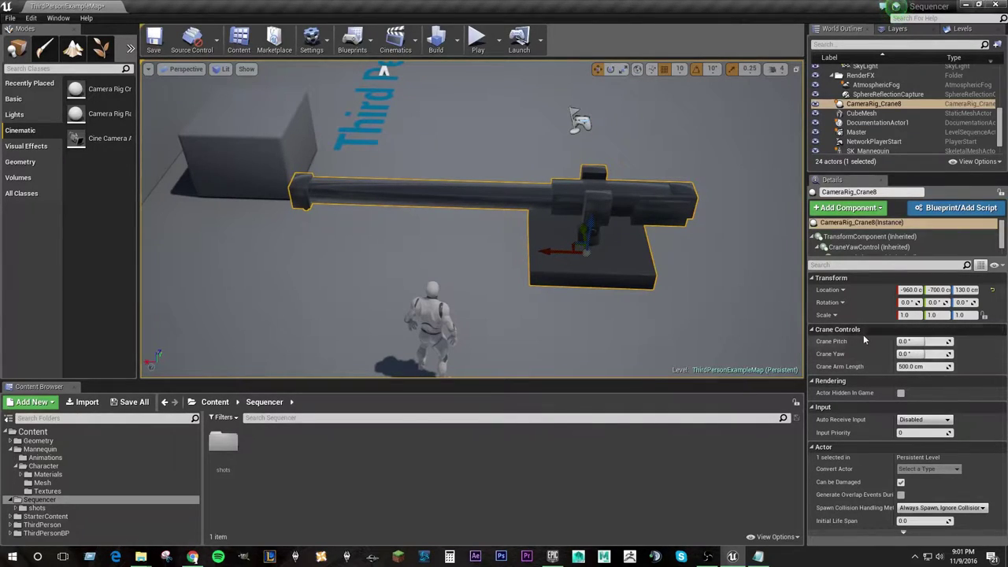
left_click_drag(926, 341, 927, 341)
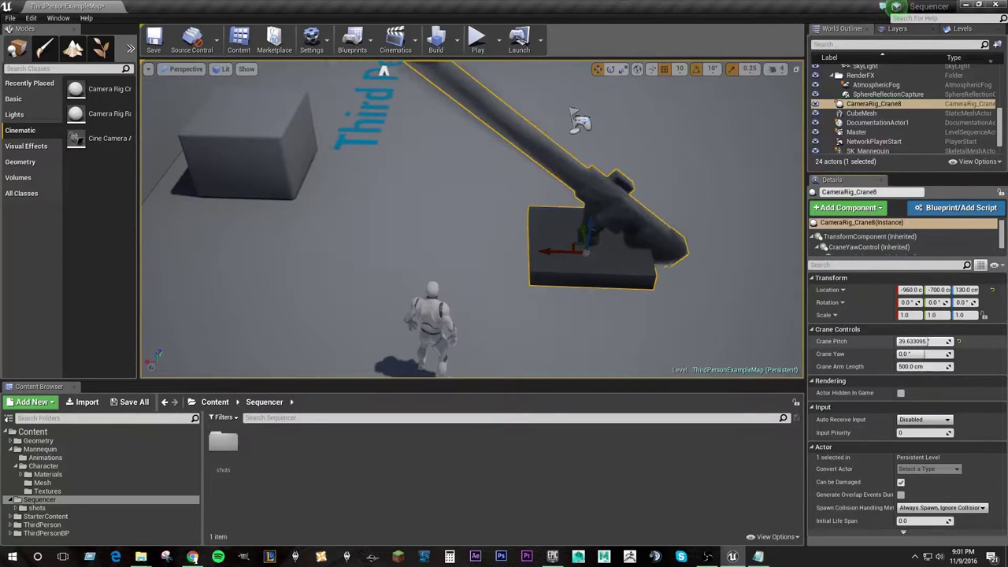
key("ctrl+z")
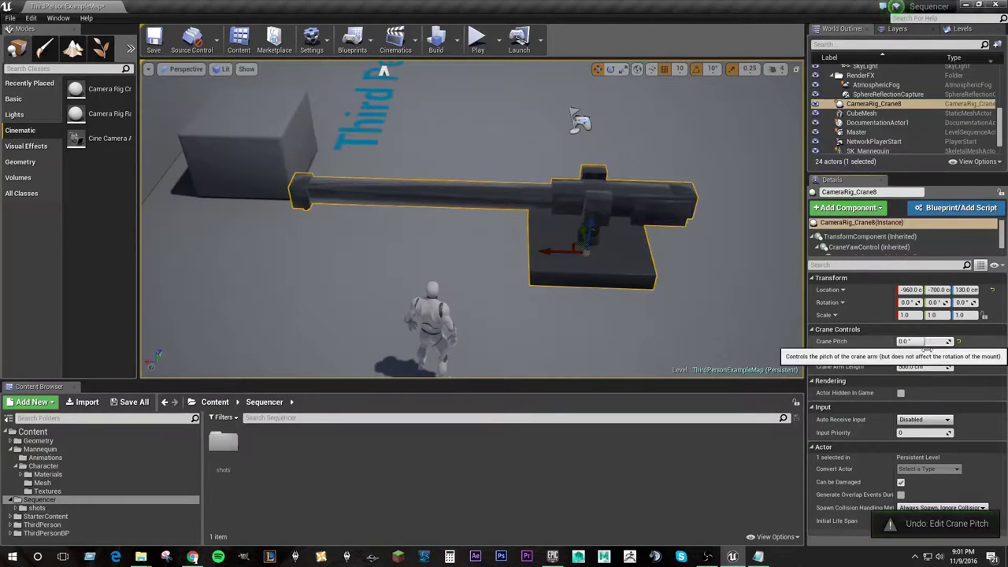
left_click_drag(923, 354, 929, 353)
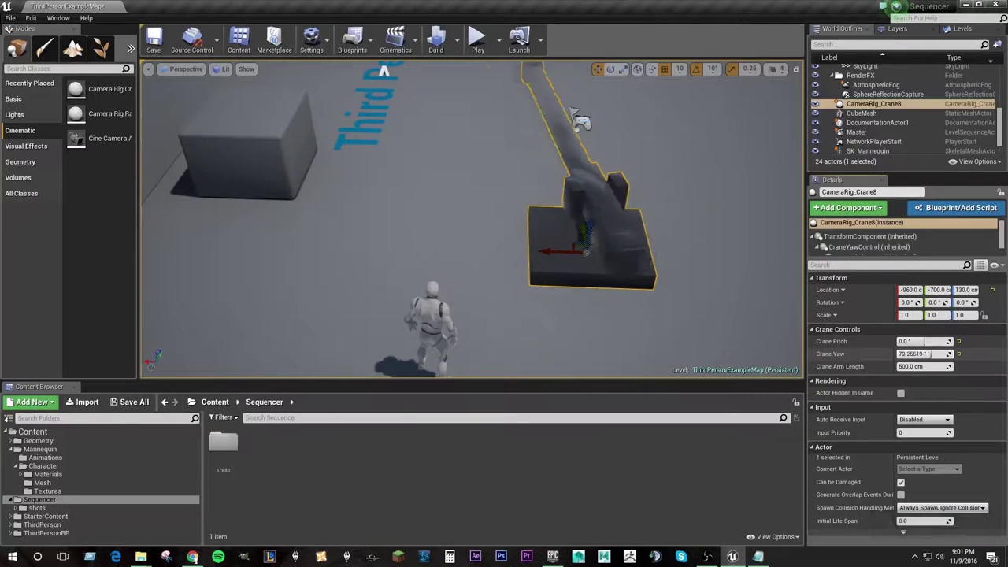
key("ctrl+z")
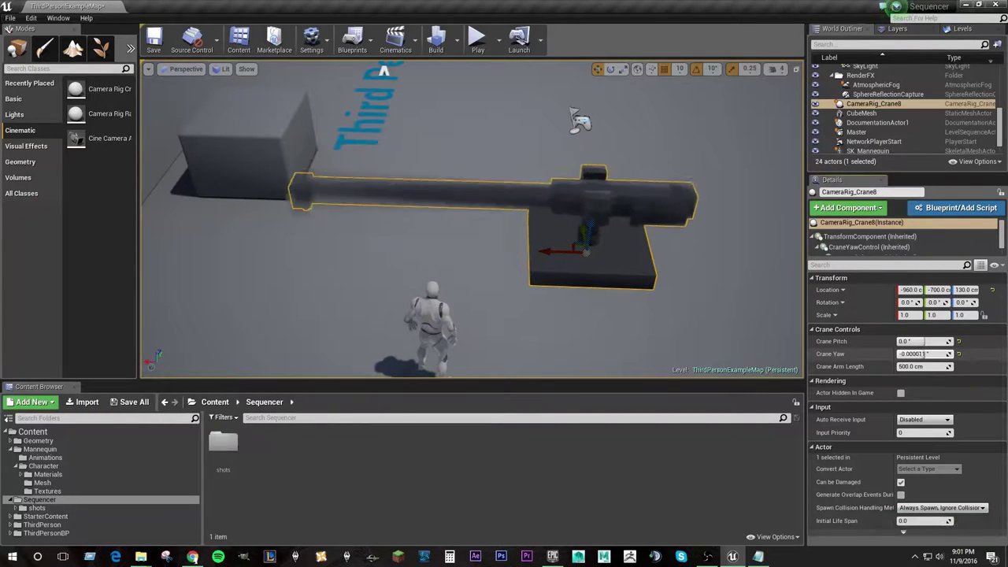
left_click_drag(926, 367, 931, 367)
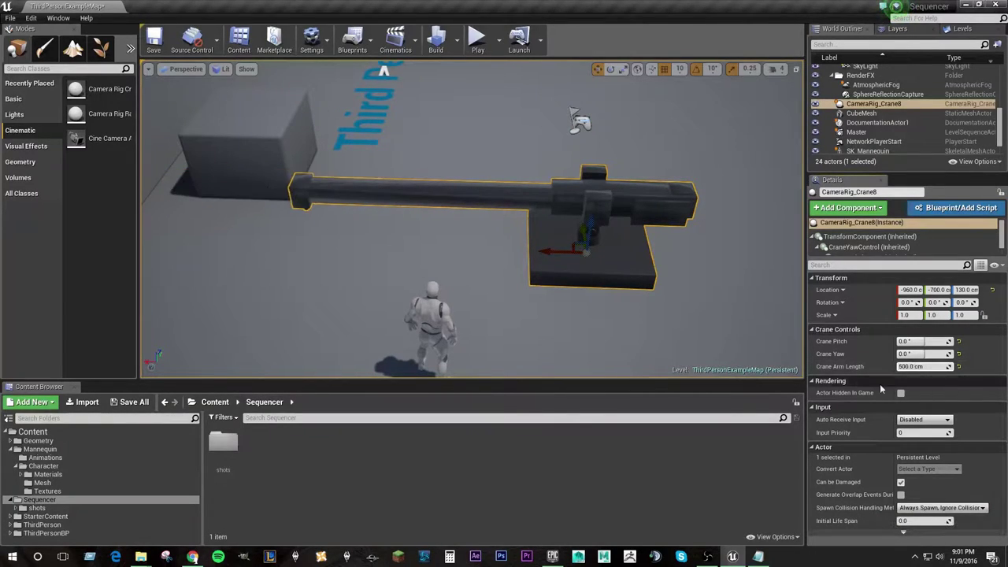
key("ctrl+z")
left_click_drag(591, 300, 592, 268, "alt")
left_click_drag(523, 207, 523, 207, "alt")
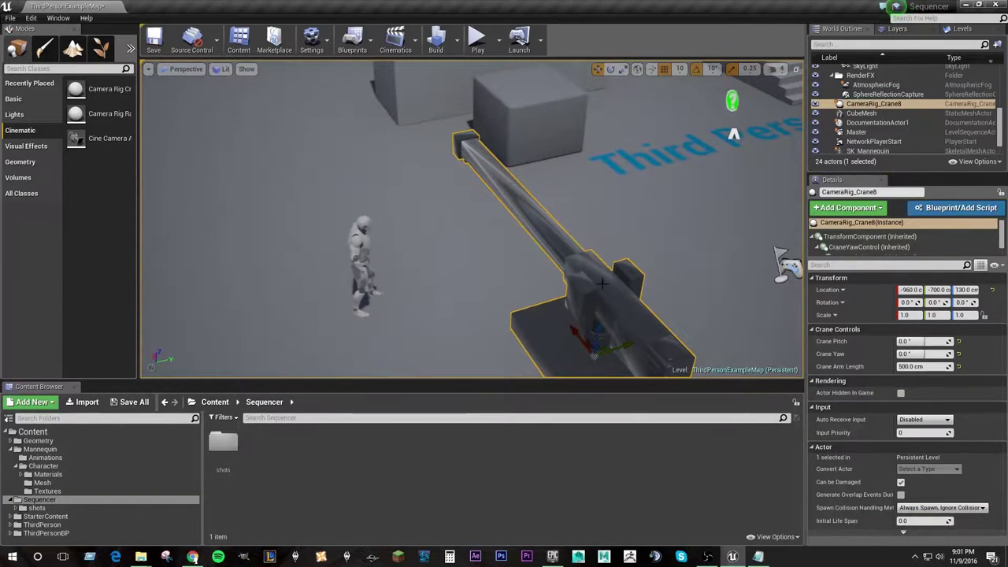
left_click_drag(621, 329, 630, 299, "alt")
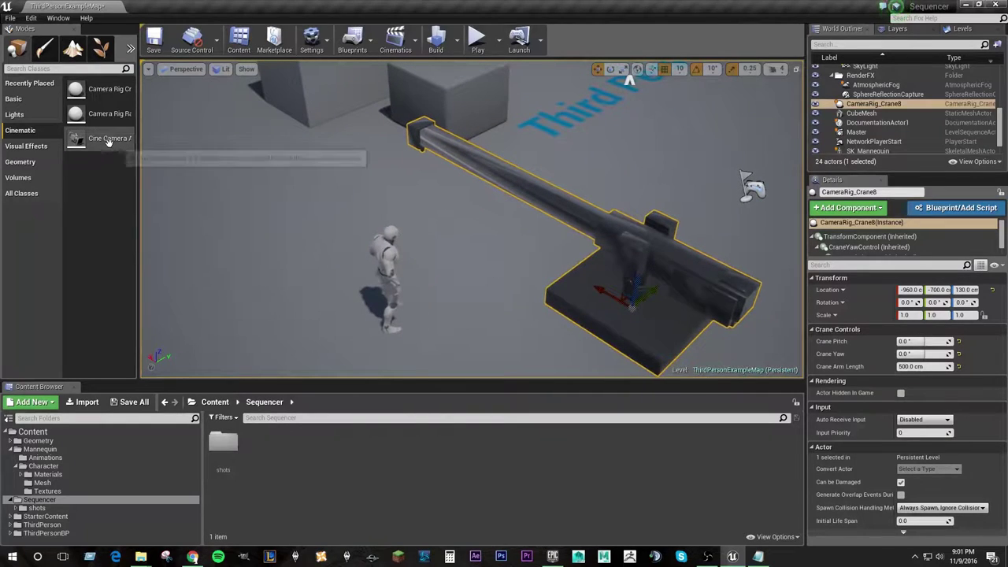
- Place a Cine Camera Actor near the mannequin and attach CineCameraActor404 under CameraRig_Crane8
left_click_drag(79, 139, 434, 234)
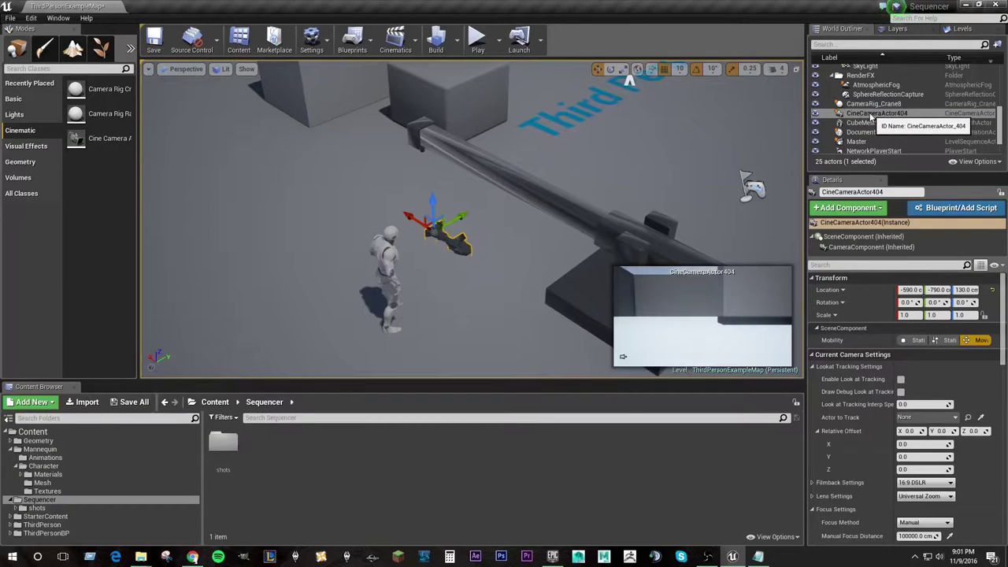
left_click_drag(878, 118, 867, 107)
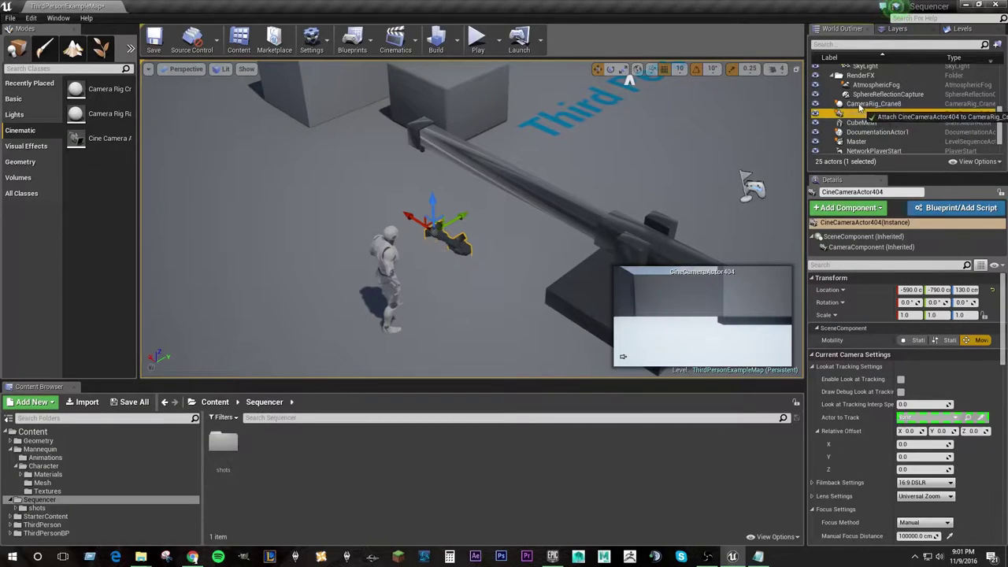
left_click_drag(866, 108, 873, 107)
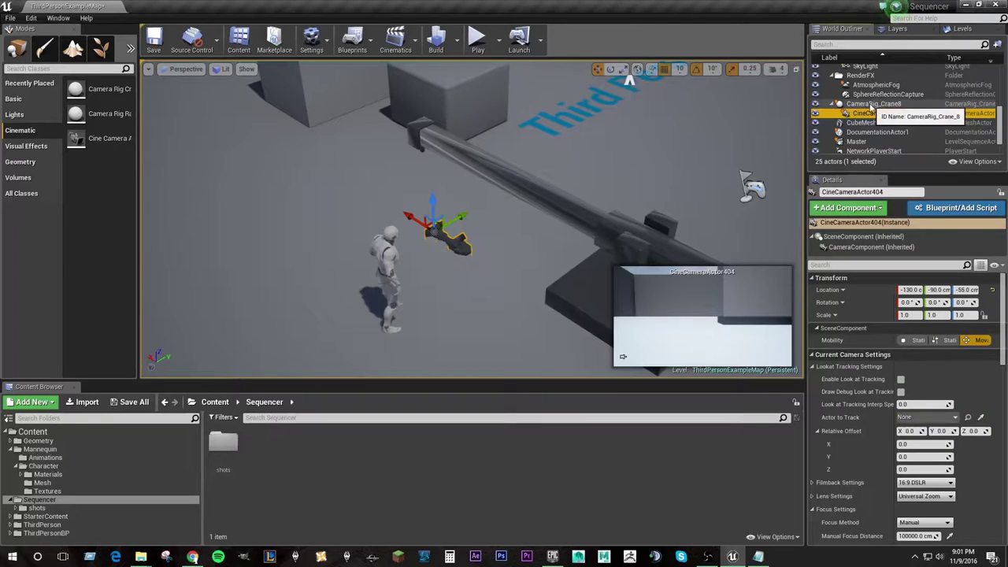
- Try shifting the crane rig, undo the move, and select the attached cine camera
left_click_drag(538, 190, 543, 183)
left_click(535, 207)
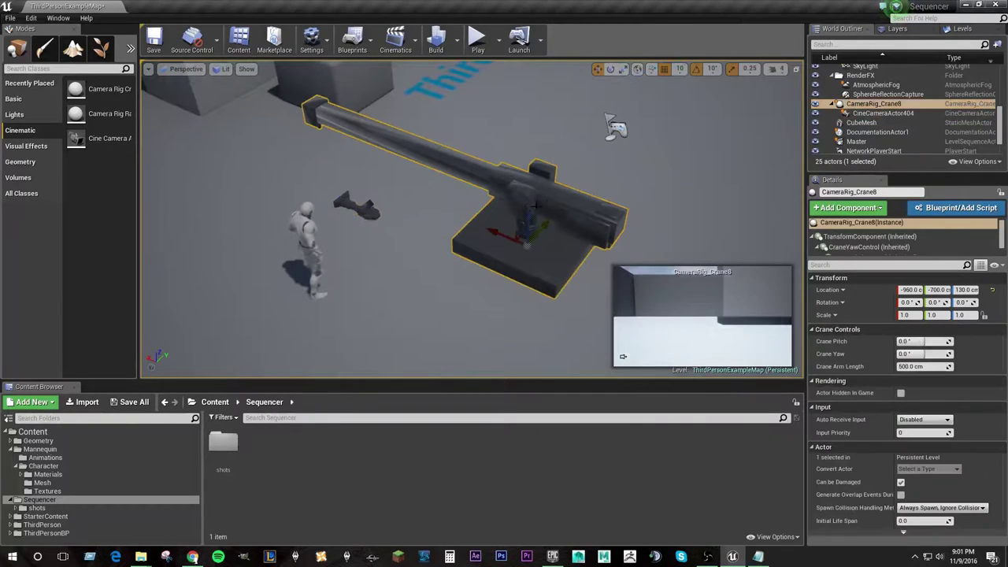
left_click_drag(547, 224, 543, 244)
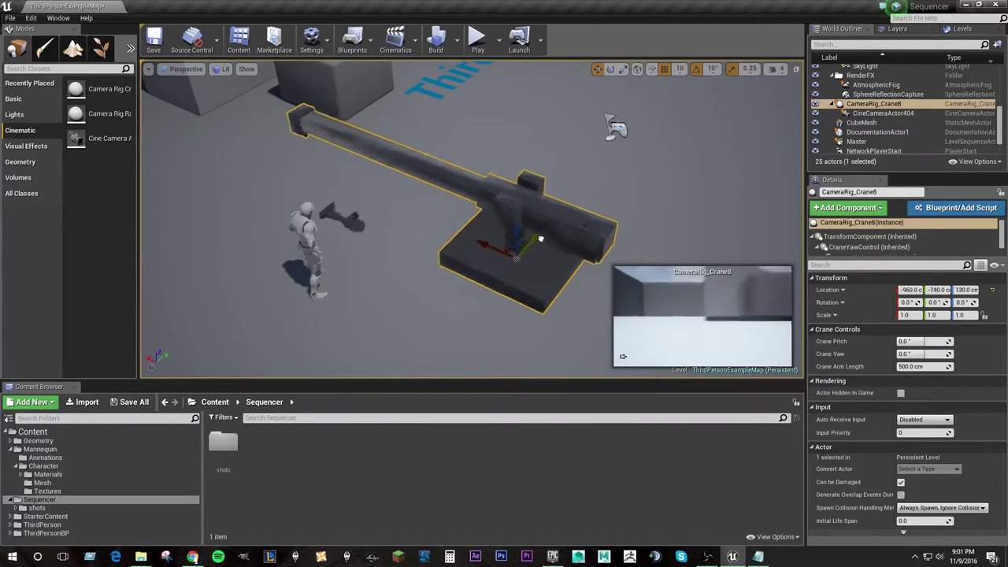
key("ctrl+z")
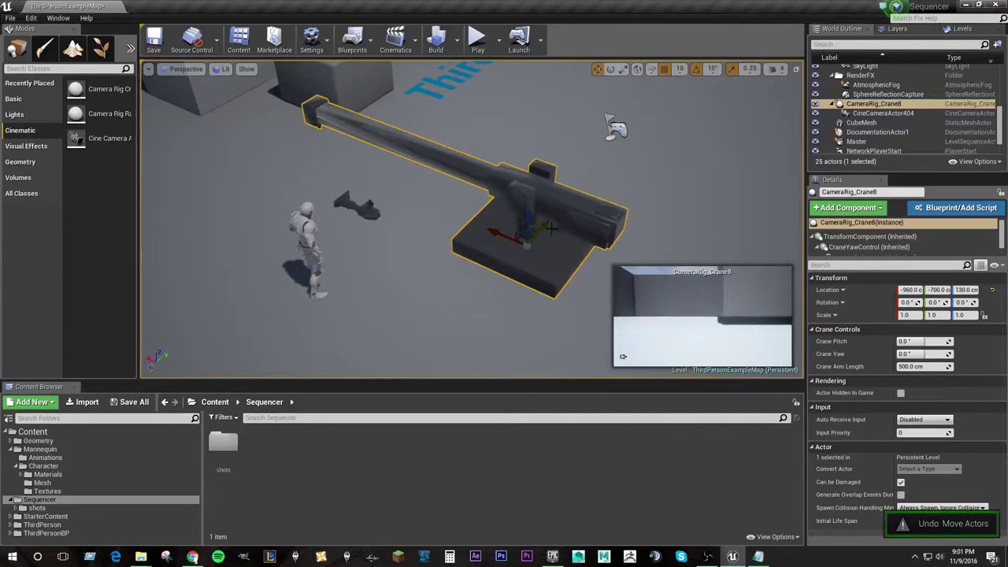
left_click(373, 214)
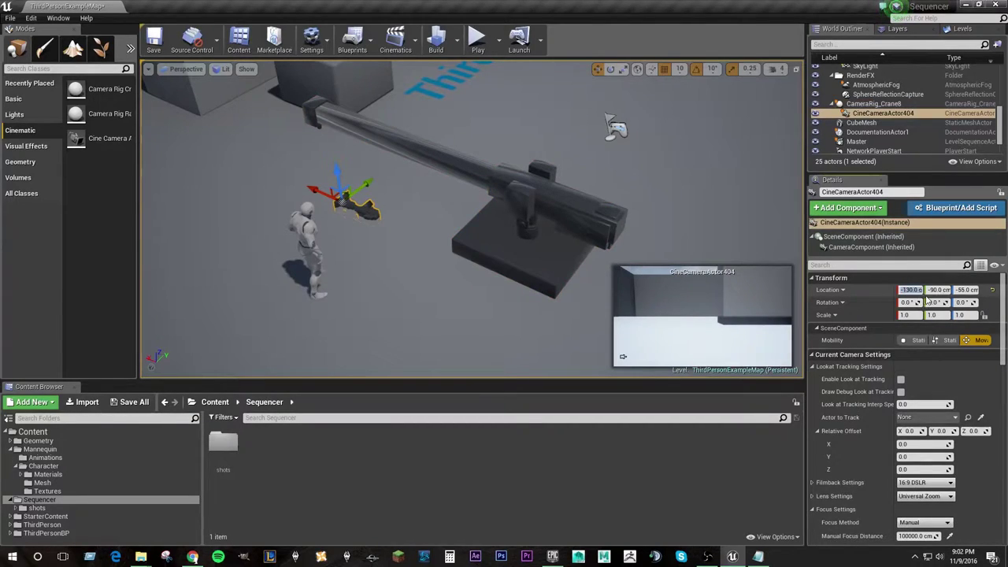
- Set the cine camera's Location X, Y and Z to 0
key("Return")
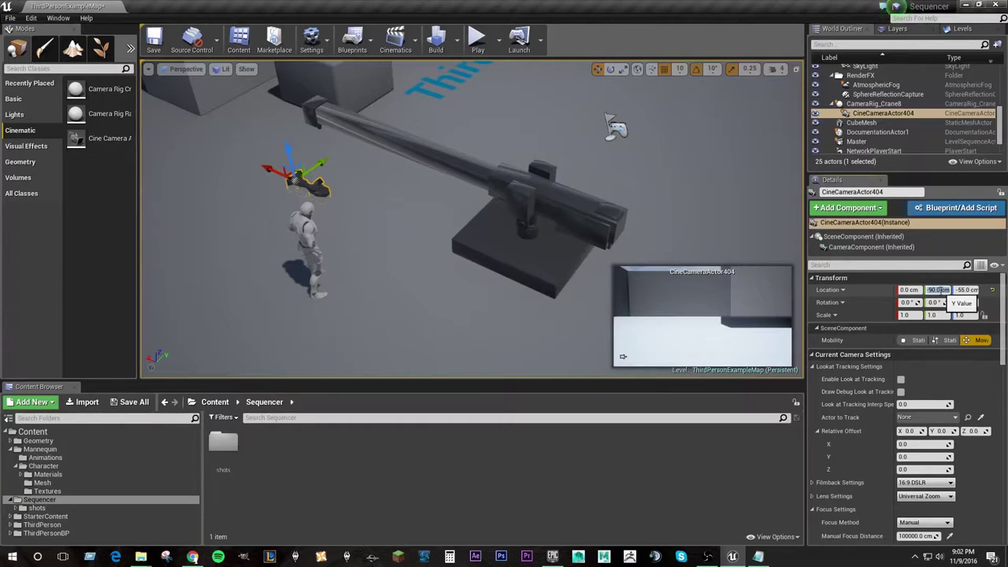
type("0")
key("Return")
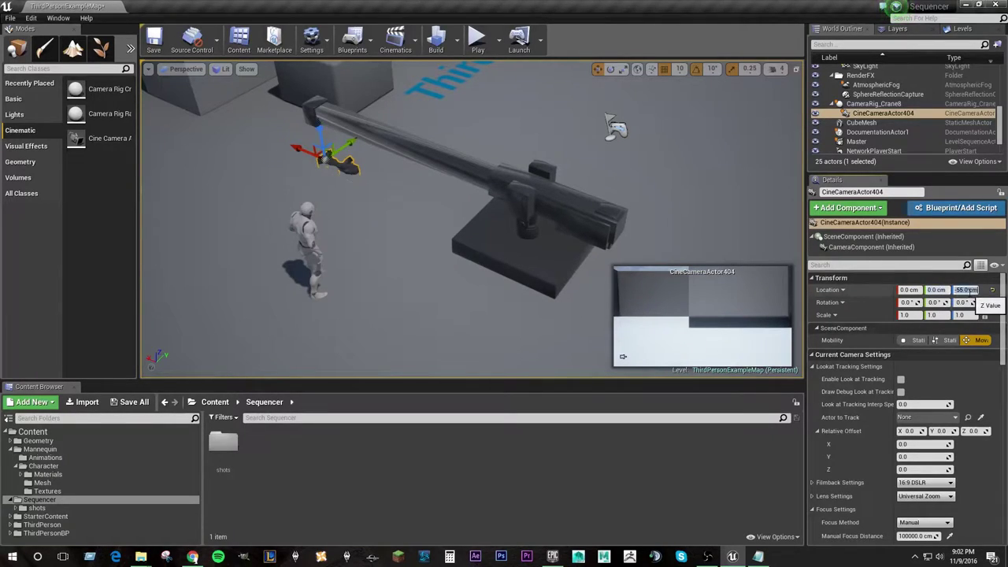
type("0")
key("Return")
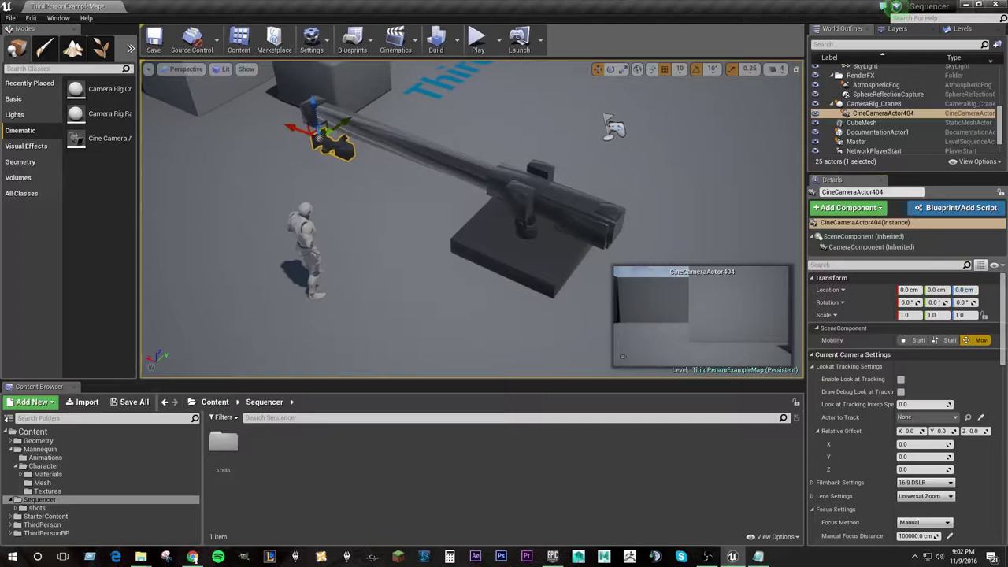
- Select CameraRig_Crane8 and frame it in the viewport with F
left_click_drag(497, 290, 497, 290)
left_click(496, 290)
key("f")
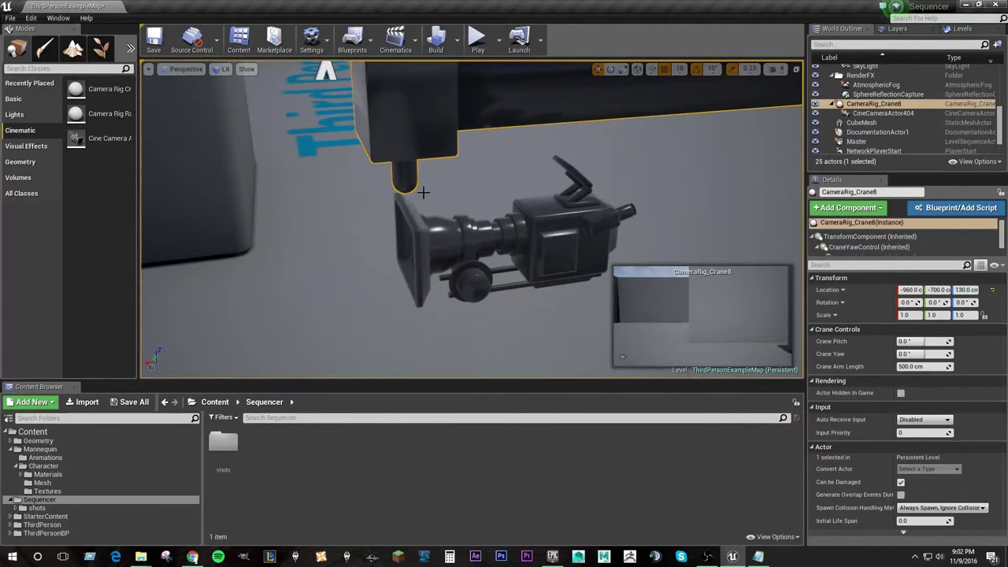
- Orbit down over the crane base, selecting the boom camera and then the crane rig
right_click_drag(324, 71, 173, 107)
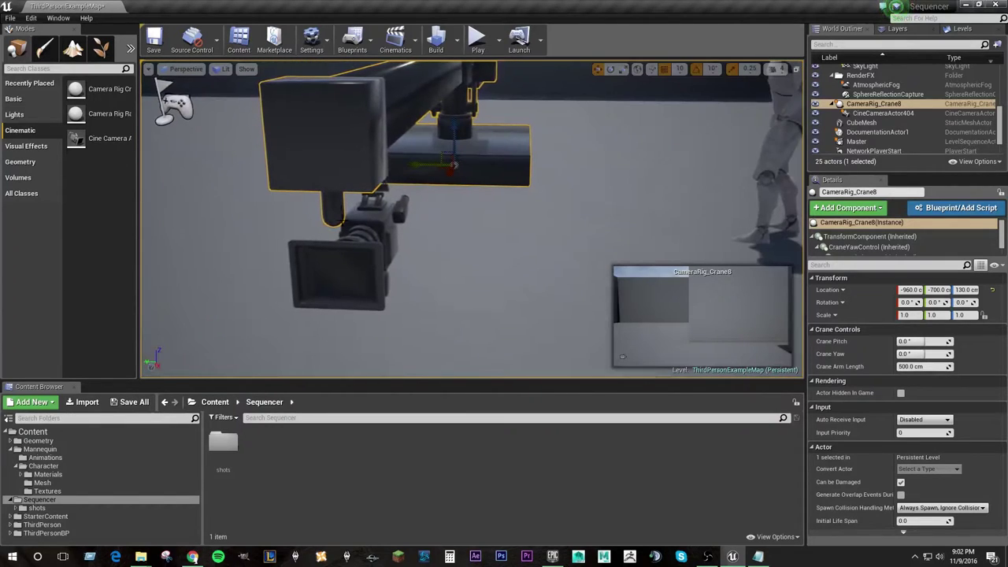
mouse_move(443, 201)
left_mouse_down("alt")
mouse_move(473, 260)
mouse_move(682, 193)
left_mouse_up("alt")
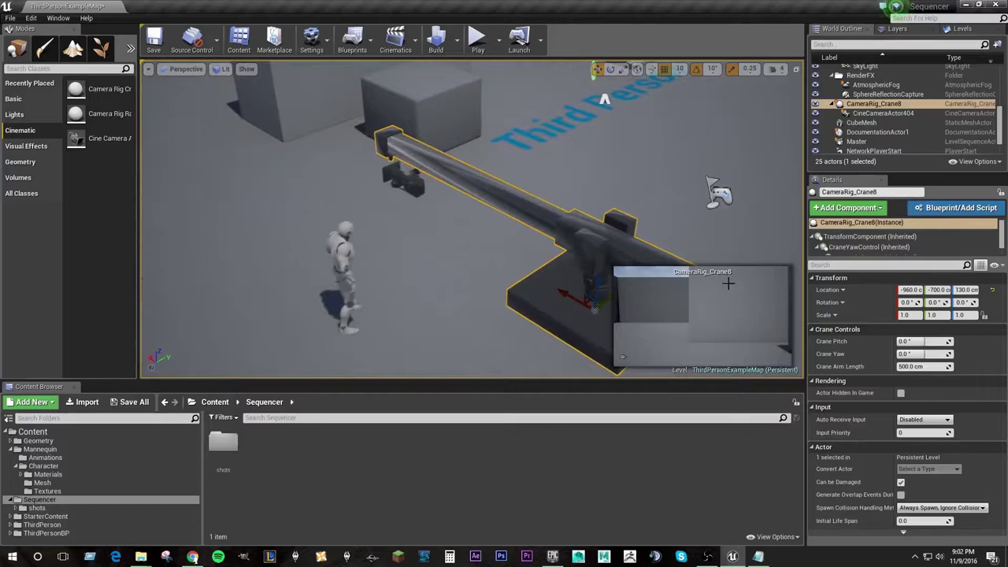
left_click(411, 185)
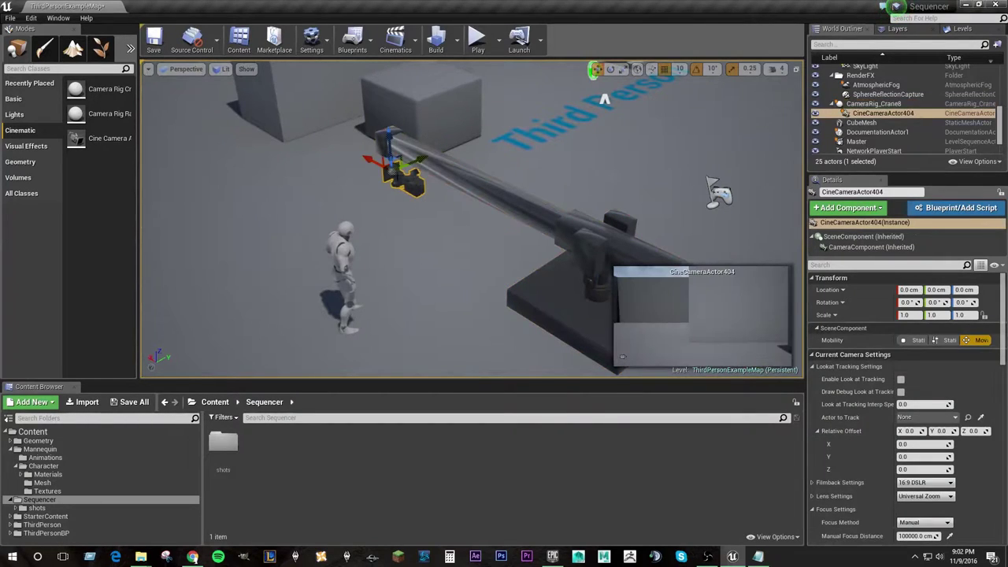
left_click(573, 250)
- Pull the view back to show the whole rig and drag the crane's Pitch value in Details
mouse_move(512, 241)
left_mouse_down("alt")
mouse_move(573, 228)
mouse_move(604, 202)
left_mouse_up("alt")
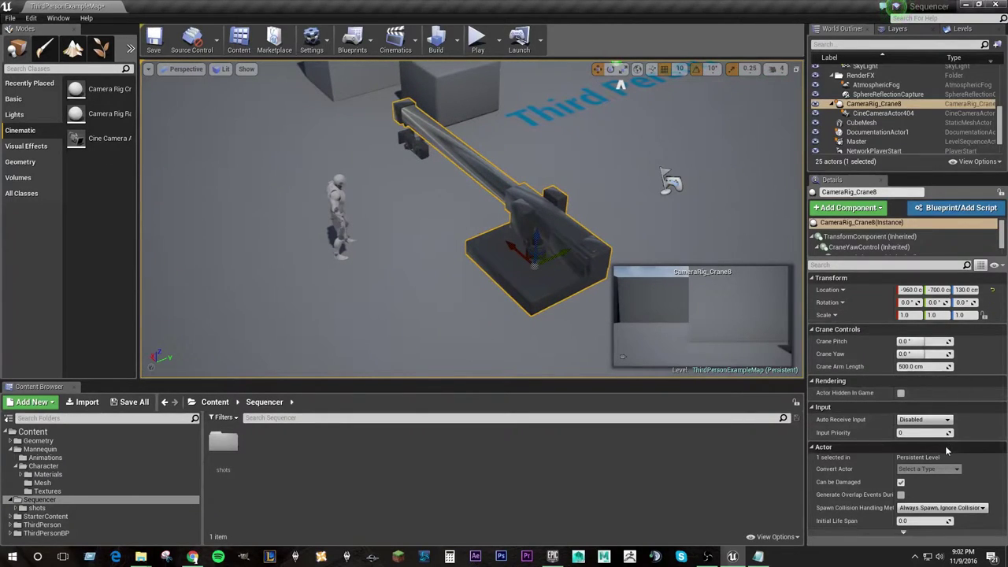
scroll(504, 236, "down", 3)
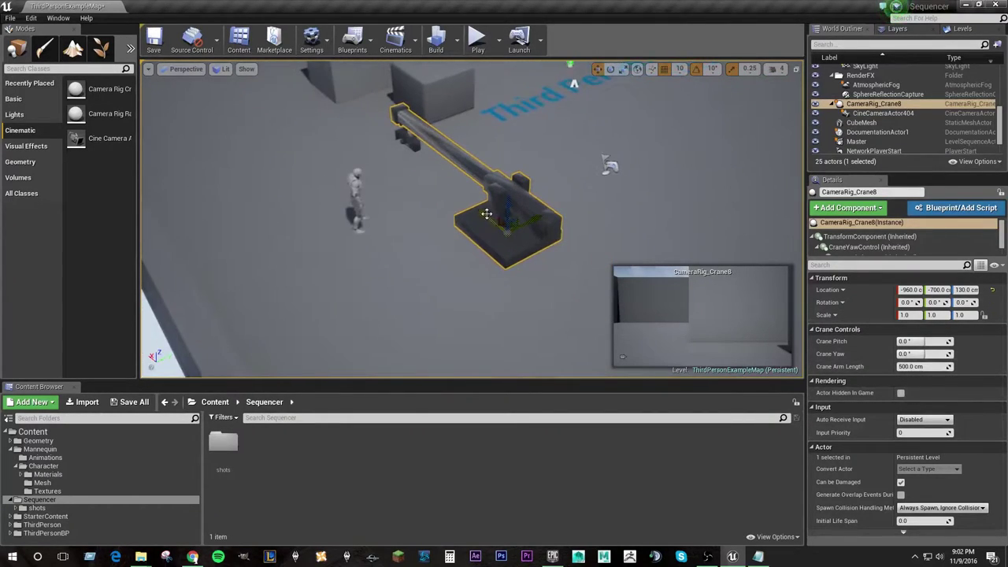
left_click_drag(492, 235, 653, 282)
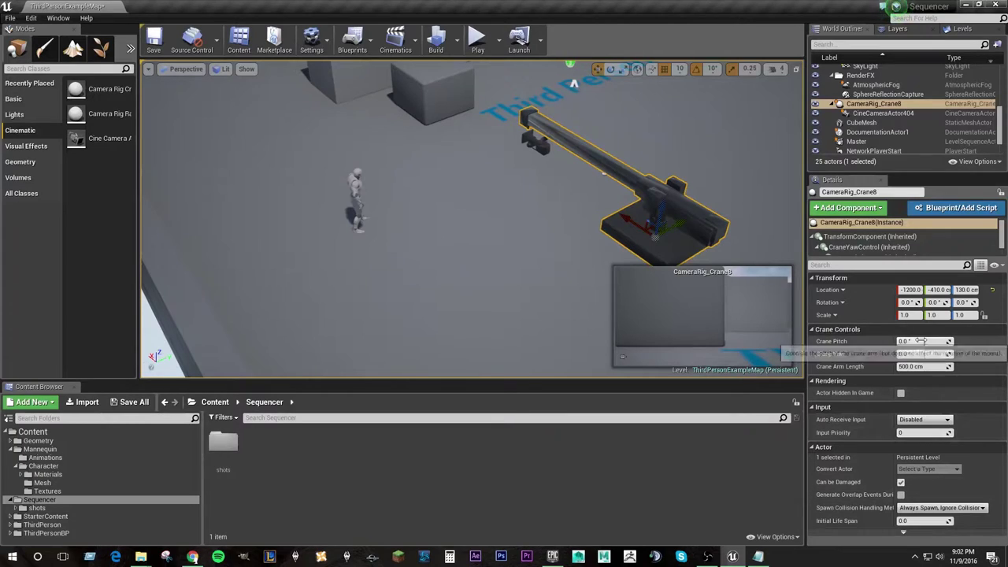
mouse_move(921, 340)
left_mouse_down()
mouse_move(945, 340)
mouse_move(922, 341)
mouse_move(923, 354)
mouse_move(937, 354)
left_mouse_up()
- Enable look-at tracking on CineCameraActor404 targeting SK_Mannequin with a Relative Offset Z of 90, then reselect the crane
left_click(508, 144)
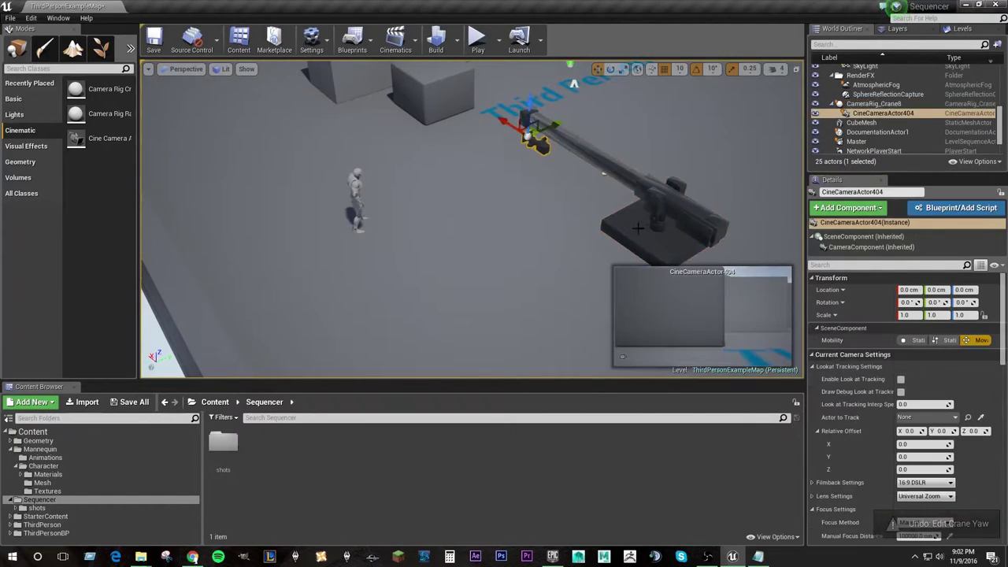
left_click(900, 380)
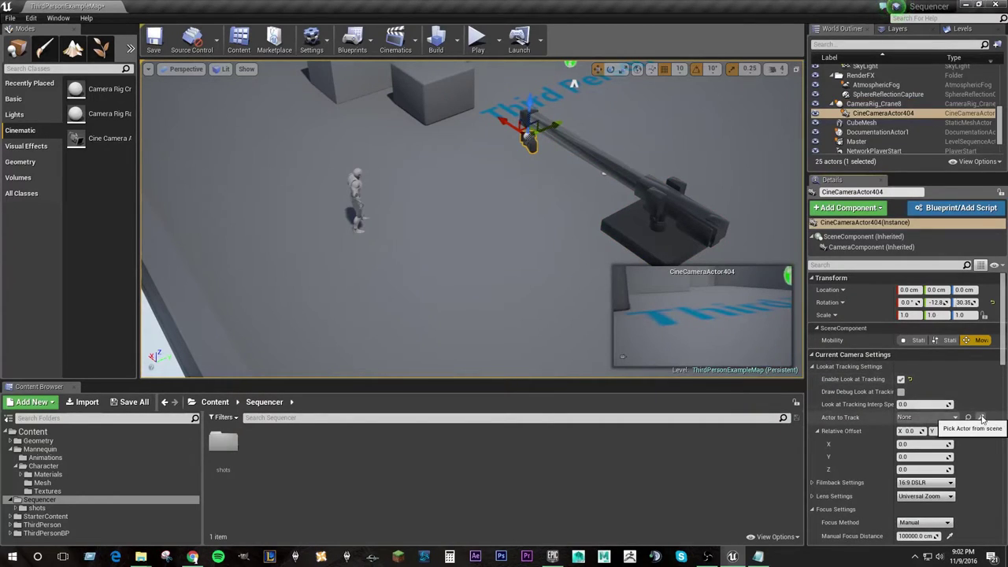
left_click(357, 174)
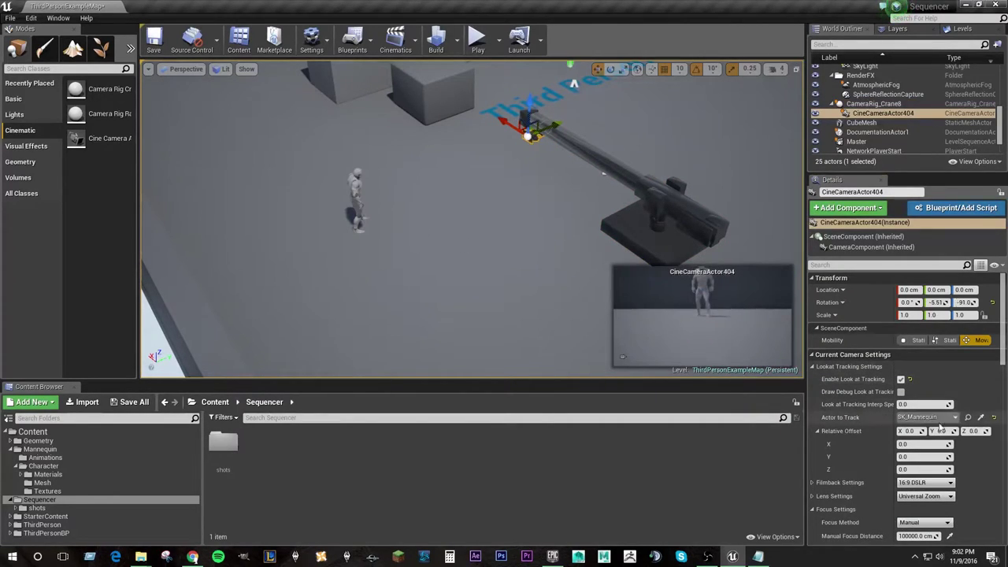
type("90")
key("Return")
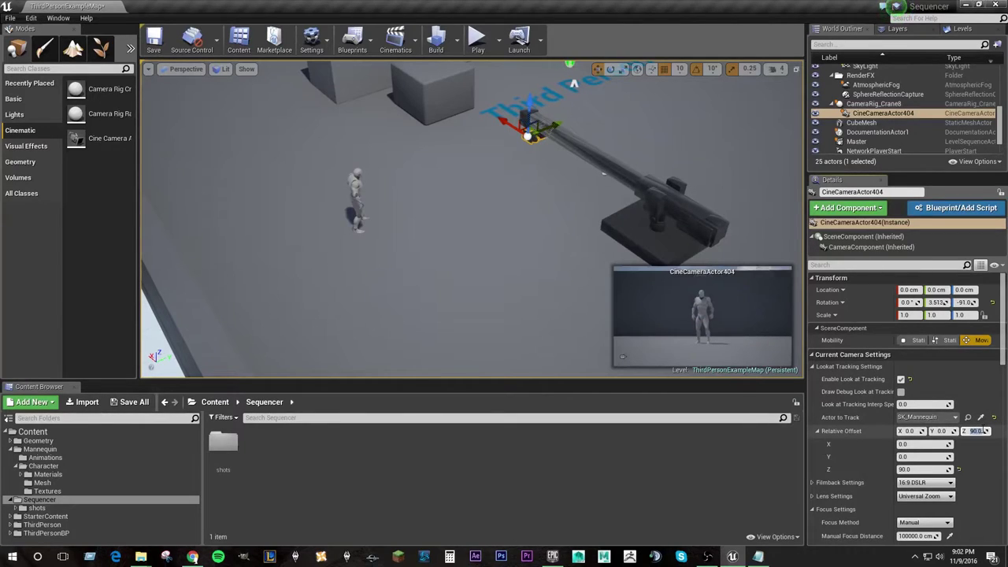
left_click(670, 207)
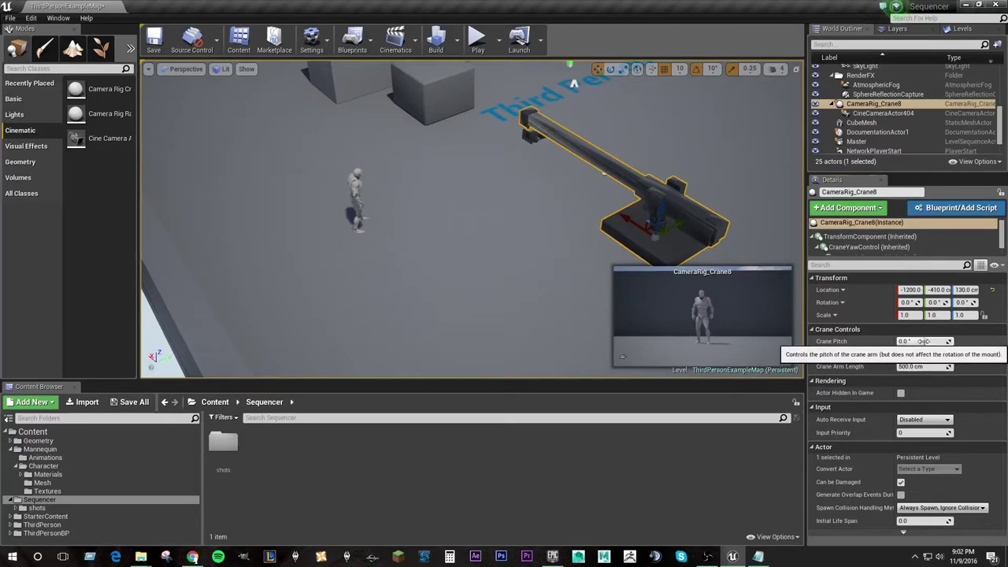
left_click_drag(925, 341, 928, 341)
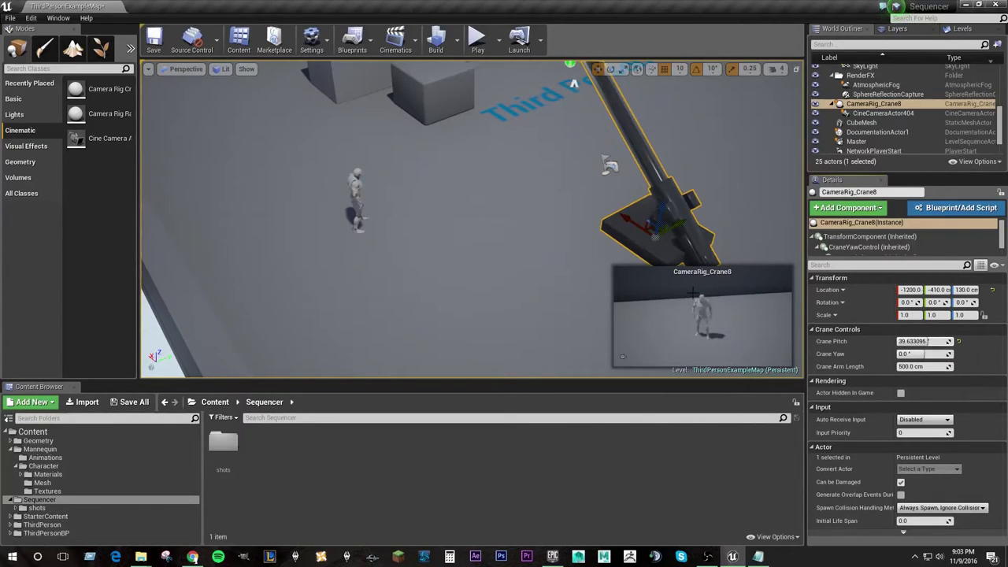
right_click_drag(693, 306, 677, 315)
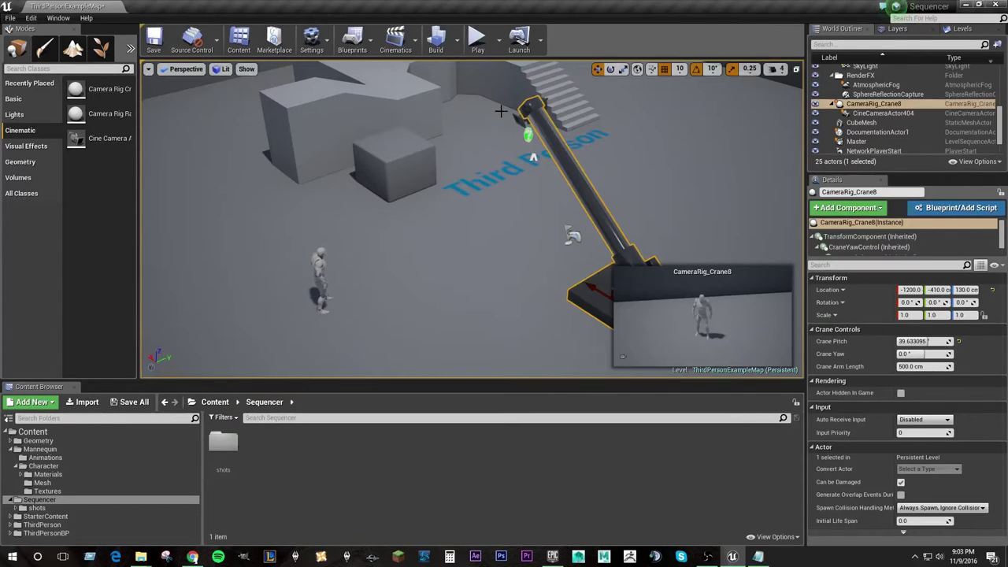
key("ctrl+z")
right_click_drag(577, 215, 524, 233)
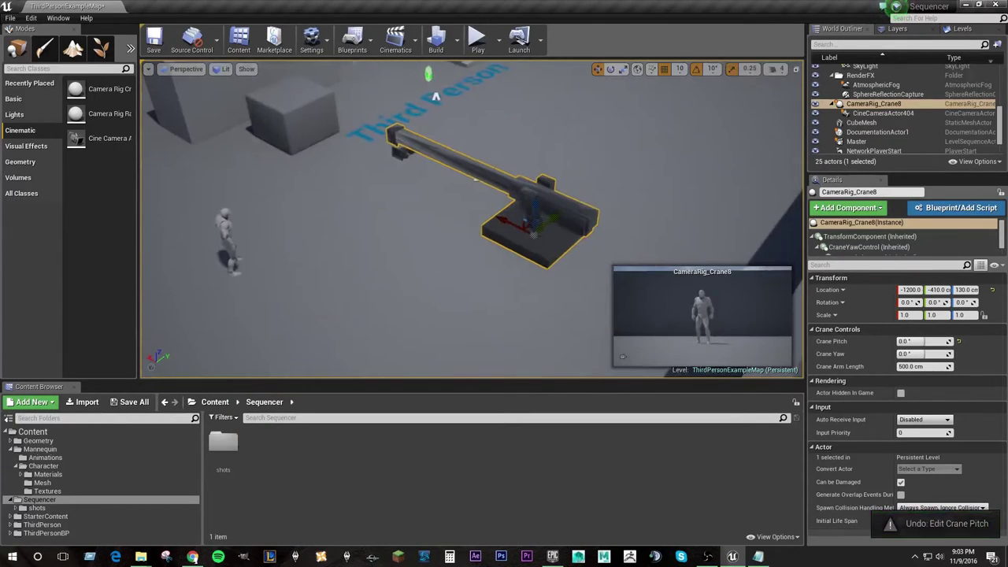
right_click_drag(491, 272, 513, 219)
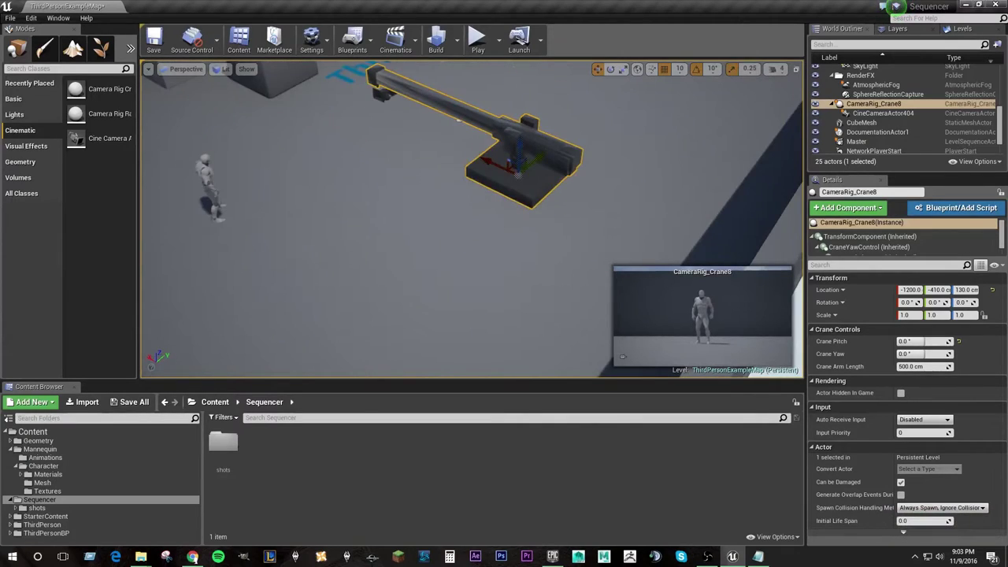
right_click_drag(319, 240, 319, 197)
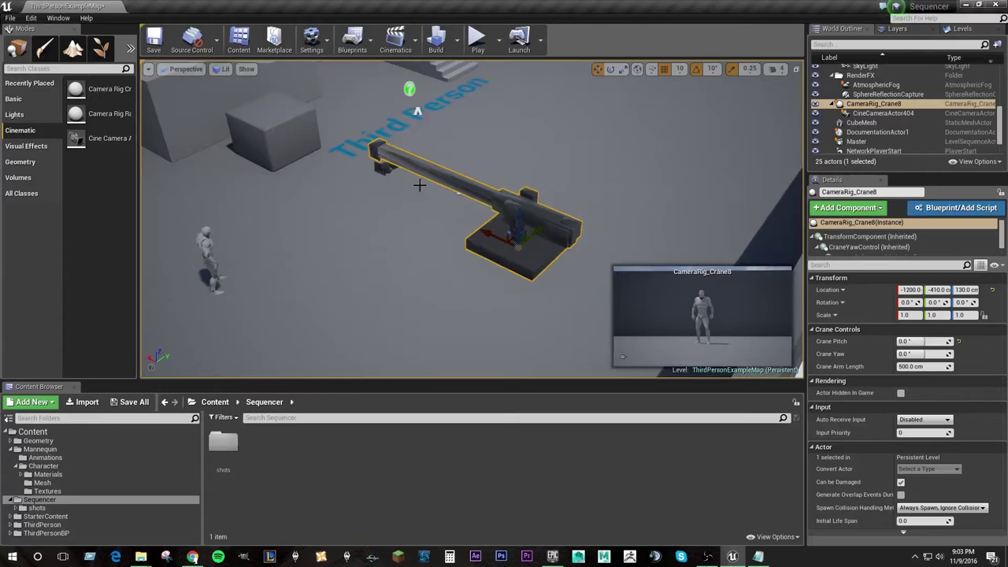
- Create a Level Sequence named Crane_01 in Content/Sequencer and open it in Sequencer
right_click(339, 455)
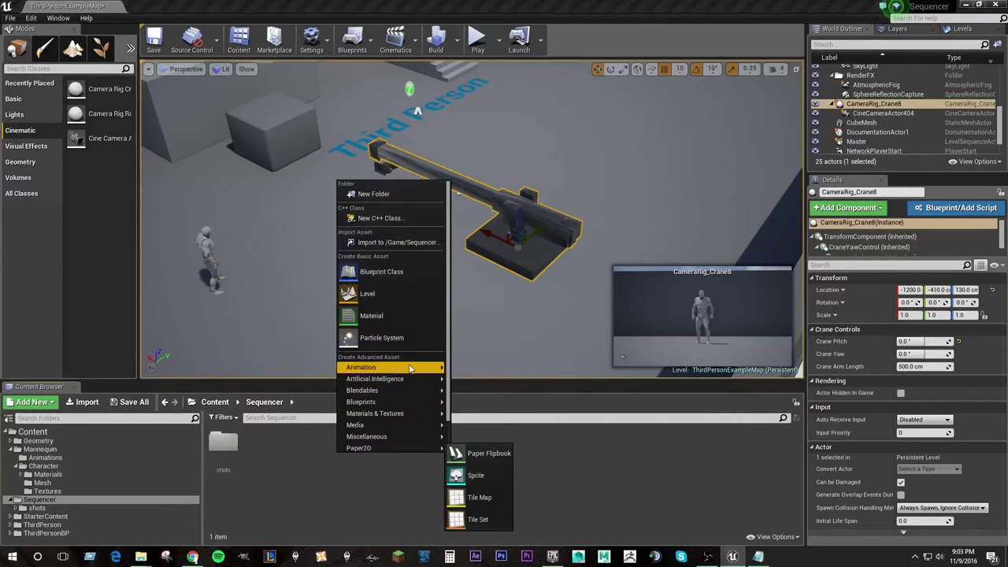
mouse_move(410, 369)
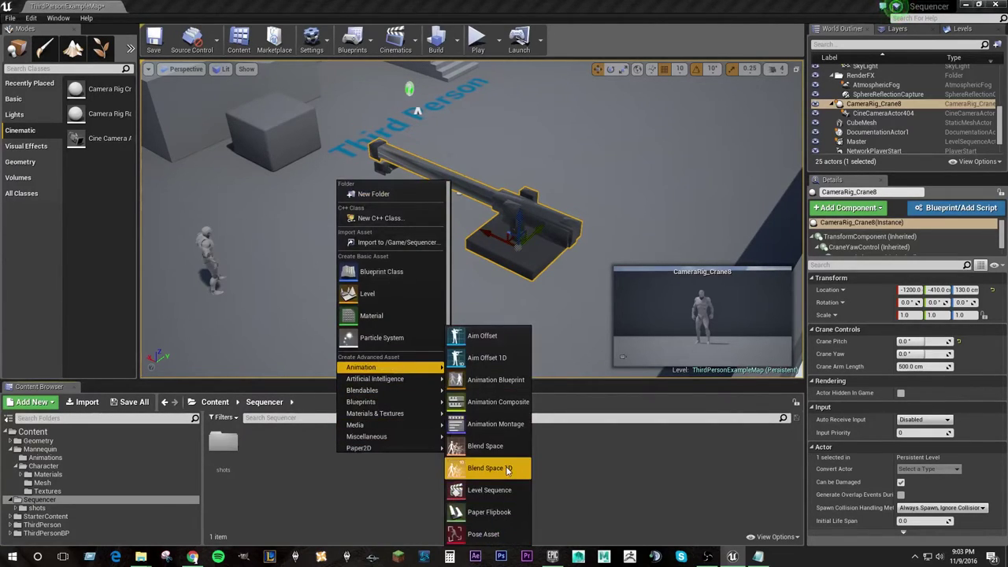
left_click(496, 490)
type("Crane_01")
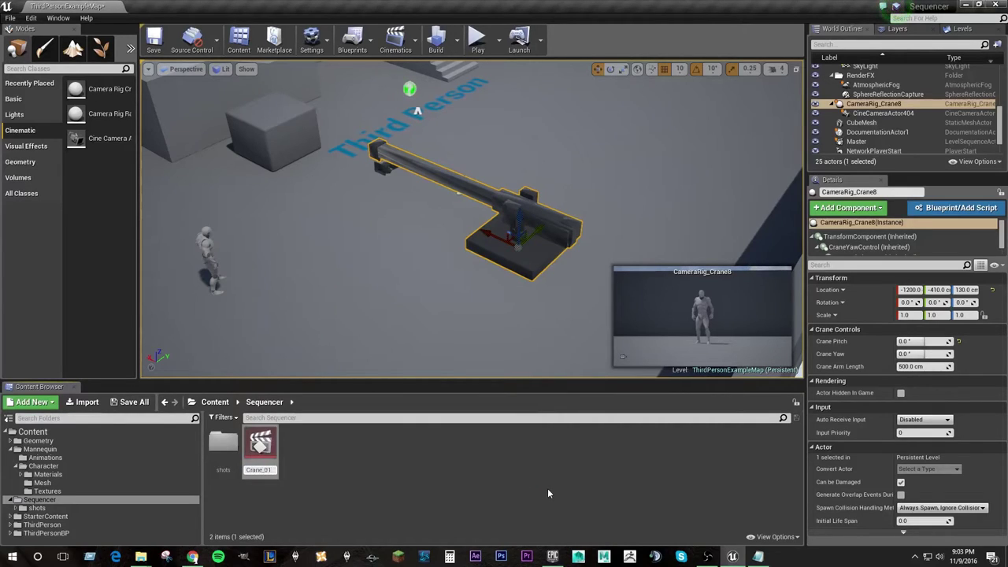
key("Return")
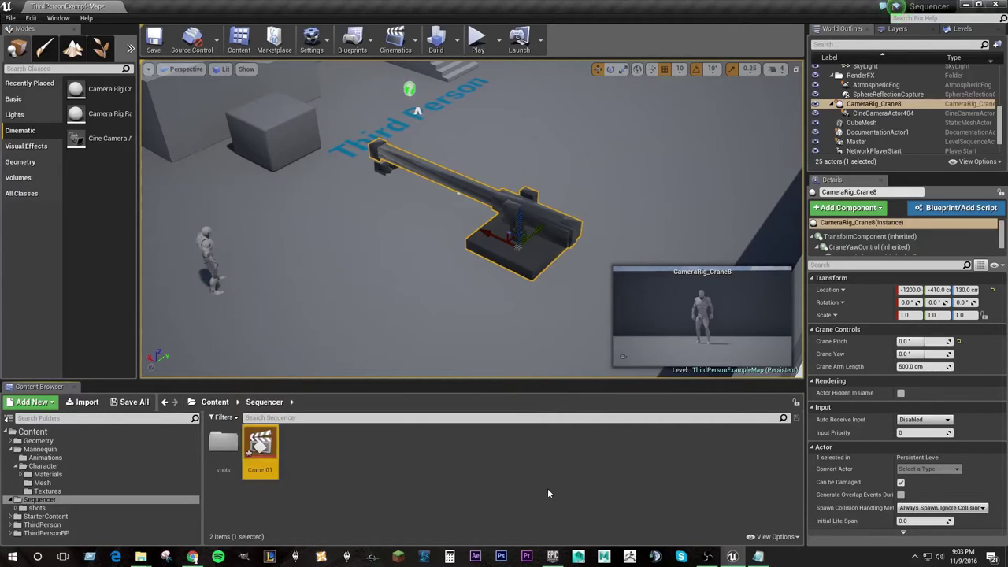
double_click(275, 455)
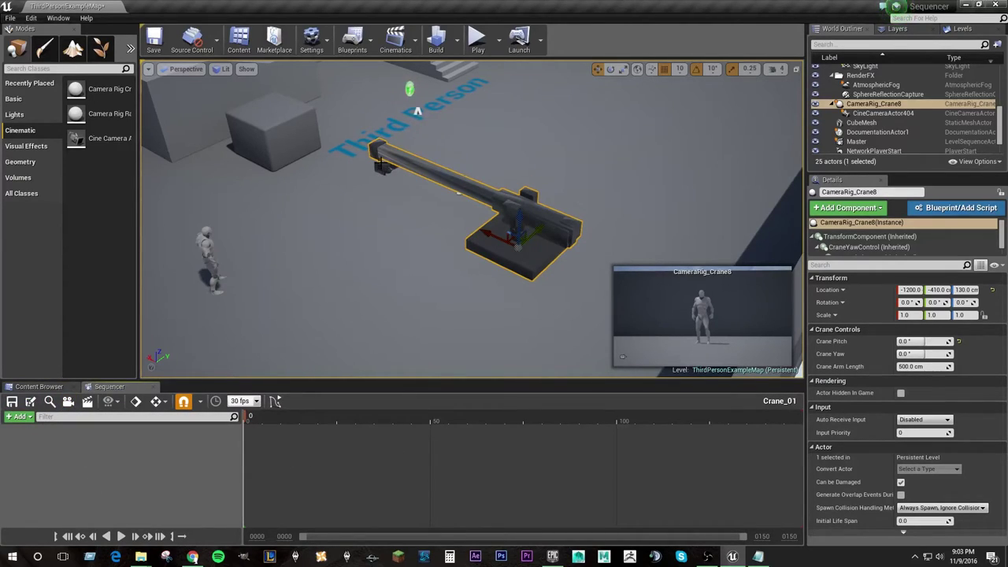
- Add CineCameraActor404 and CameraRig_Crane8 to Crane_01 through +Add > Actor To Sequencer
left_click(27, 419)
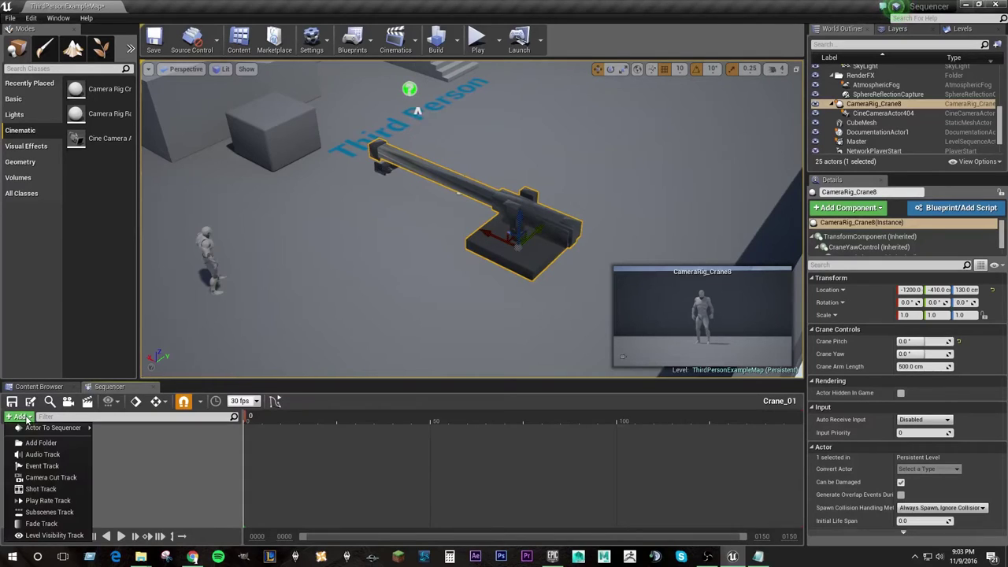
mouse_move(58, 428)
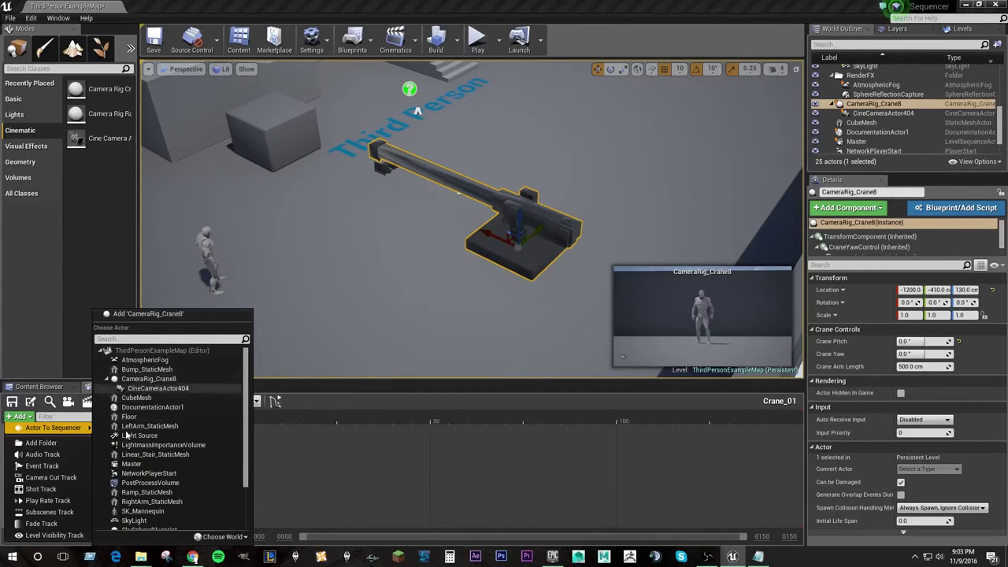
left_click(154, 387)
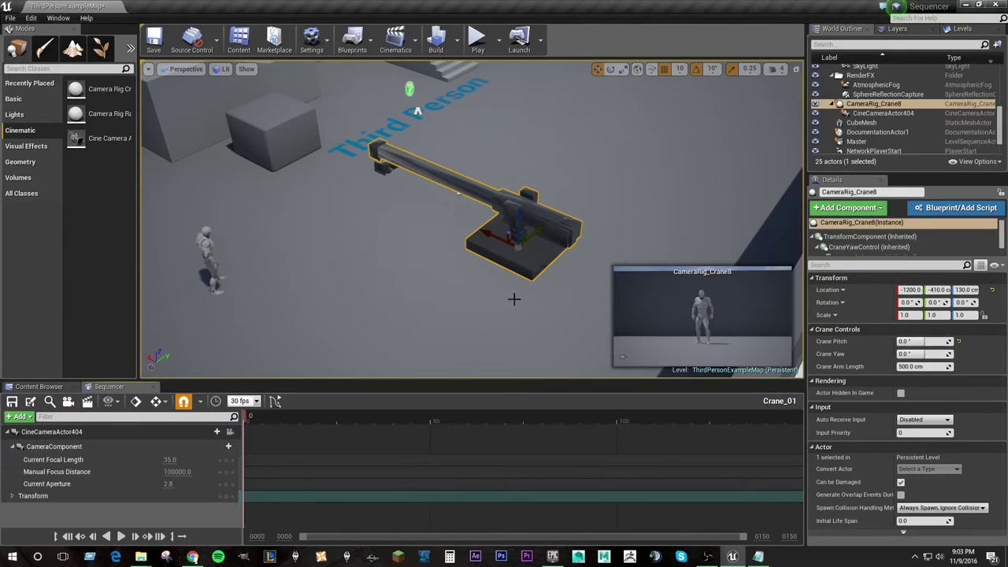
left_click(19, 415)
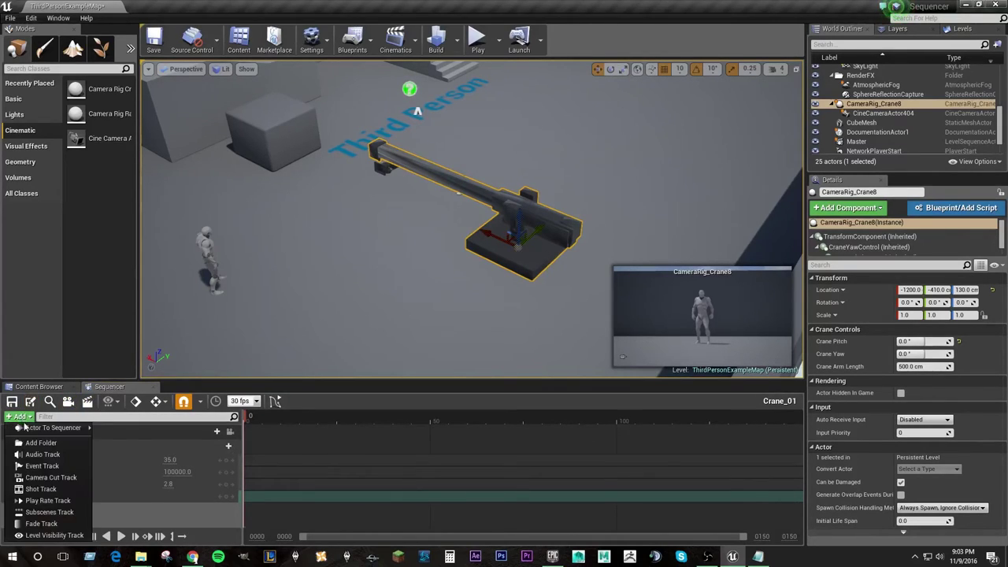
mouse_move(52, 428)
left_click(148, 379)
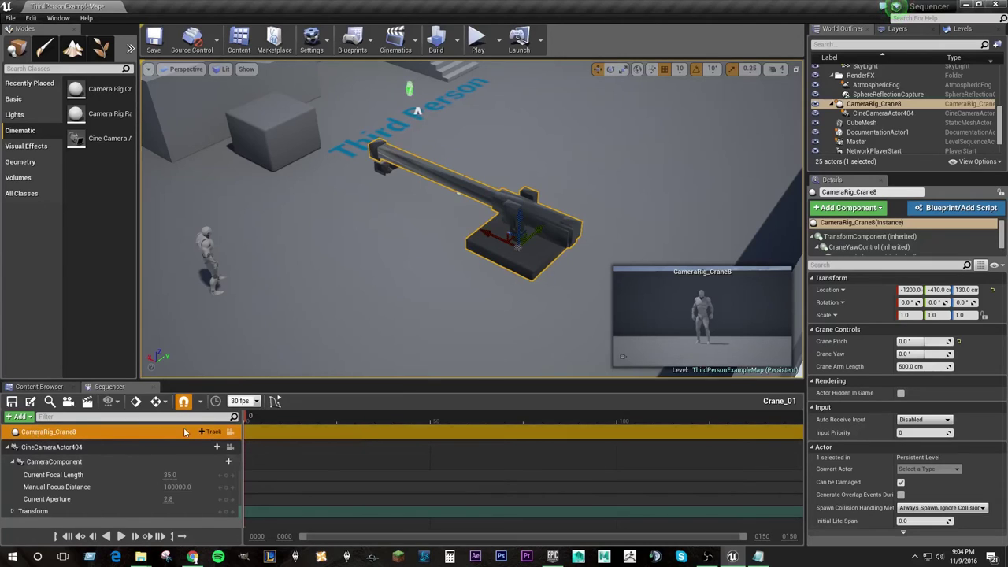
- Add Crane Yaw, Crane Pitch, Crane Arm Length and Visibility tracks to CameraRig_Crane8, toggling Visibility off and back on
left_click(215, 433)
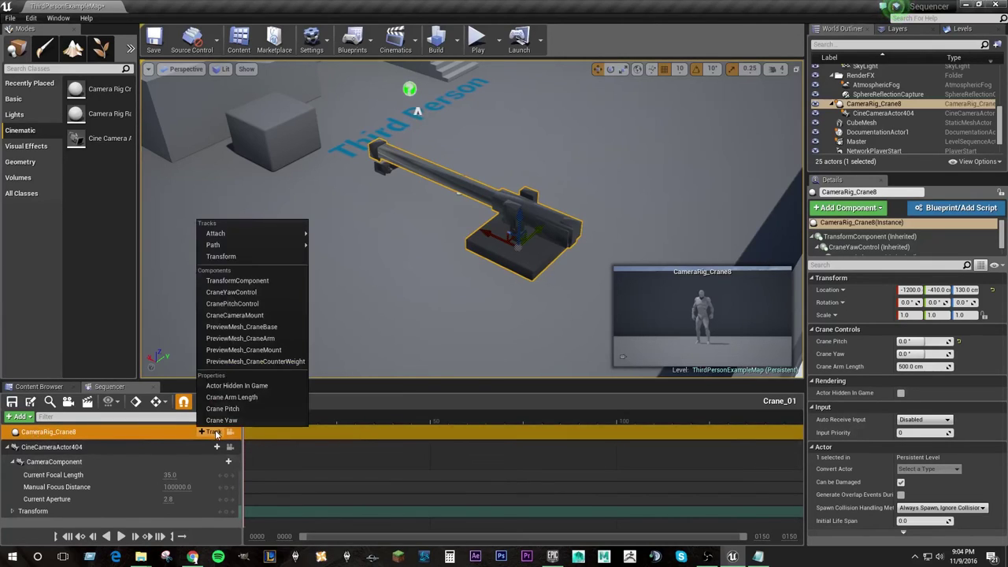
left_click(231, 421)
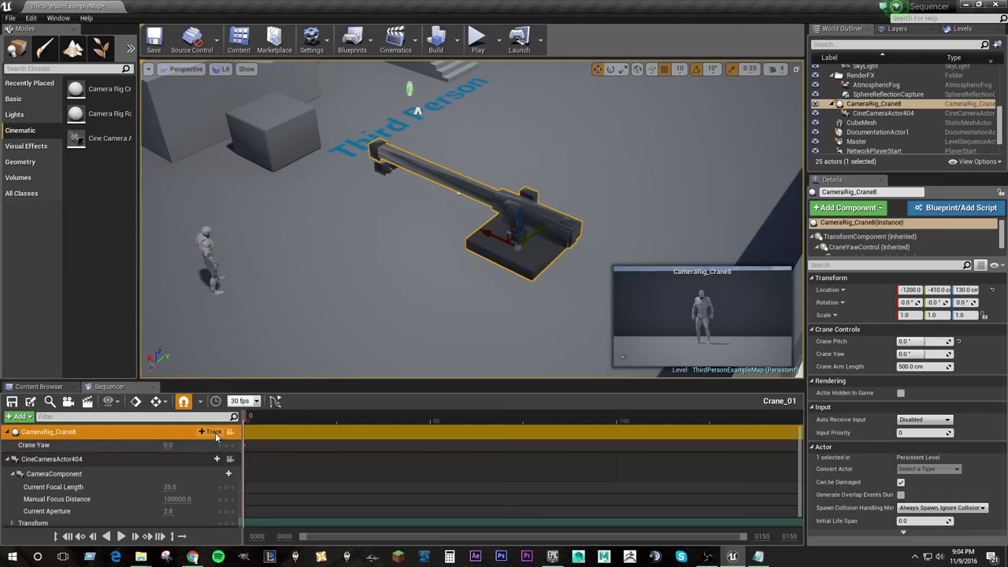
left_click(214, 431)
left_click(240, 413)
left_click(214, 431)
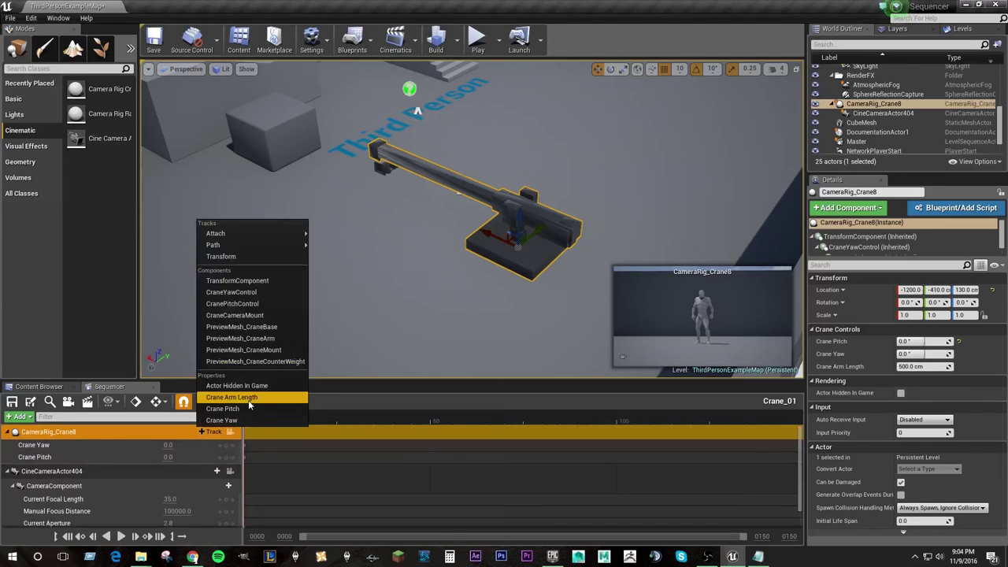
left_click(248, 397)
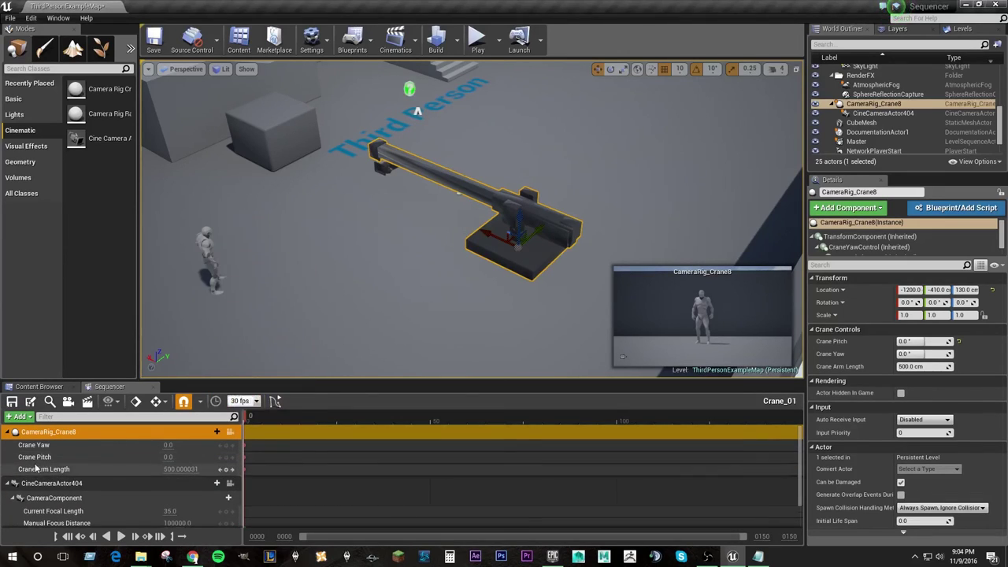
left_click(211, 432)
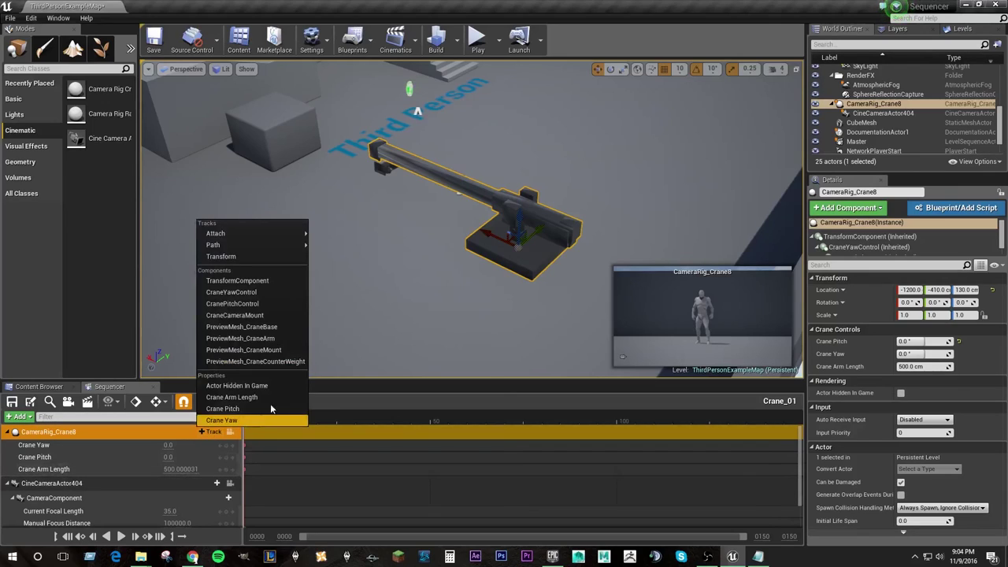
left_click(246, 385)
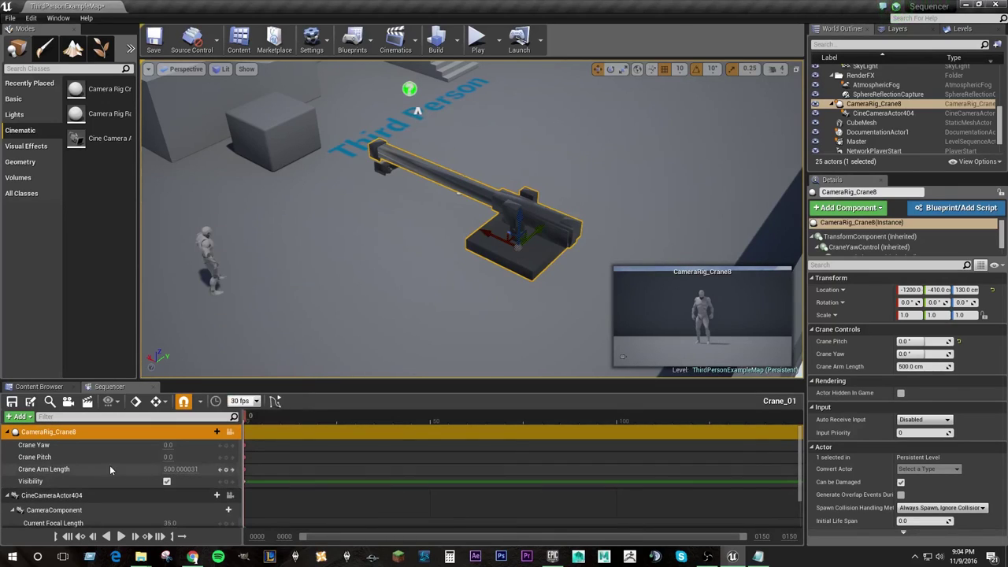
left_click(165, 483)
left_click(166, 484)
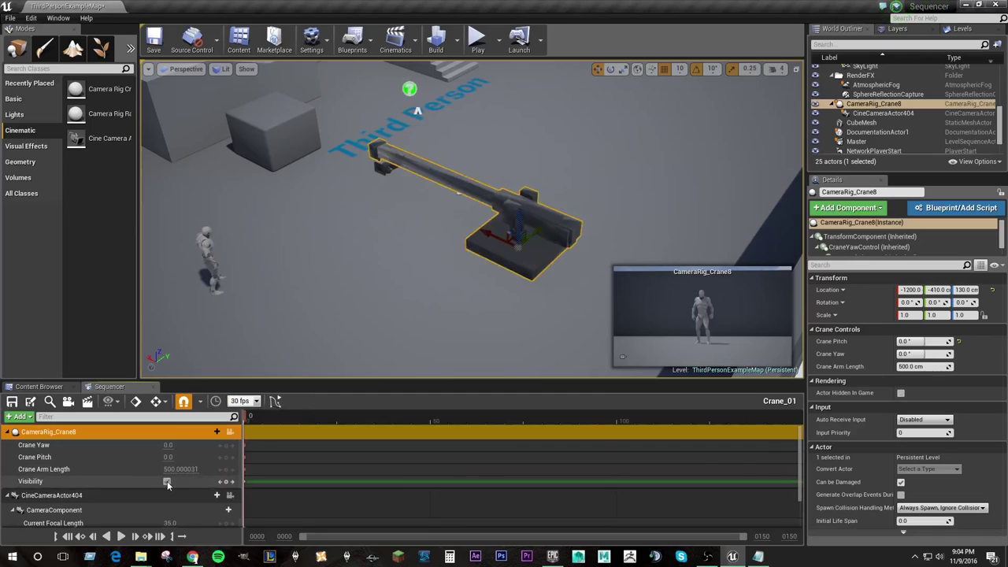